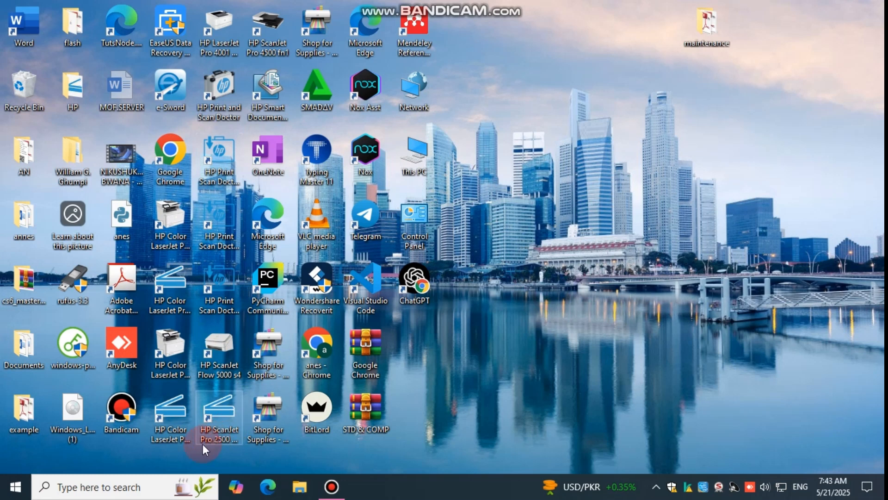
Open Windows Settings and go to the Family & other users page of the account settings
{"action": "left_click", "coordinate": [118, 487]}
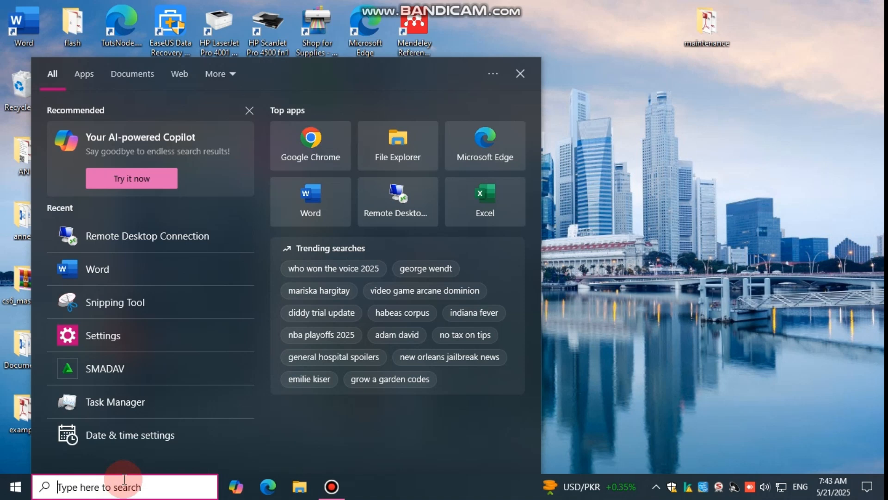
{"action": "type", "text": "se"}
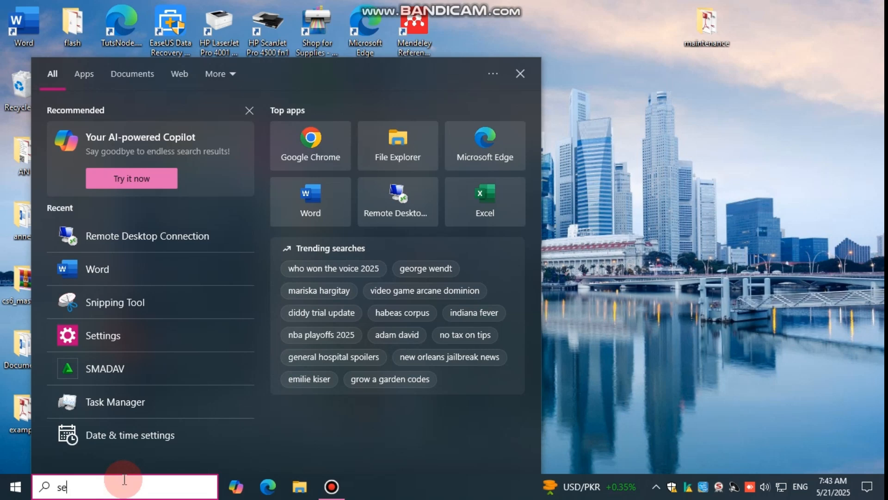
{"action": "type", "text": "tting"}
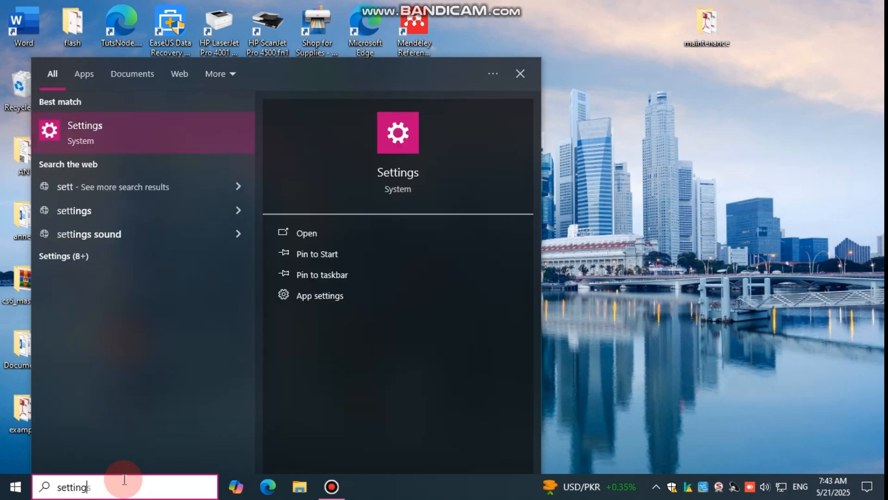
{"action": "key", "text": "Return"}
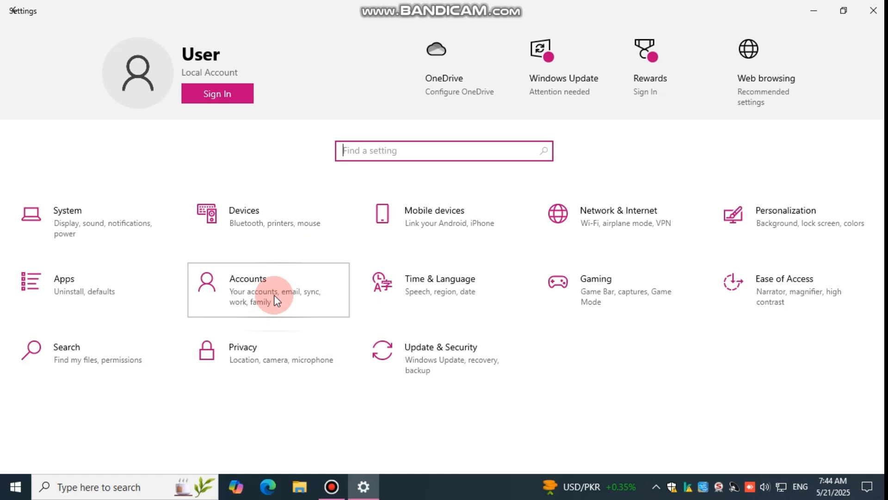
{"action": "left_click", "coordinate": [262, 288]}
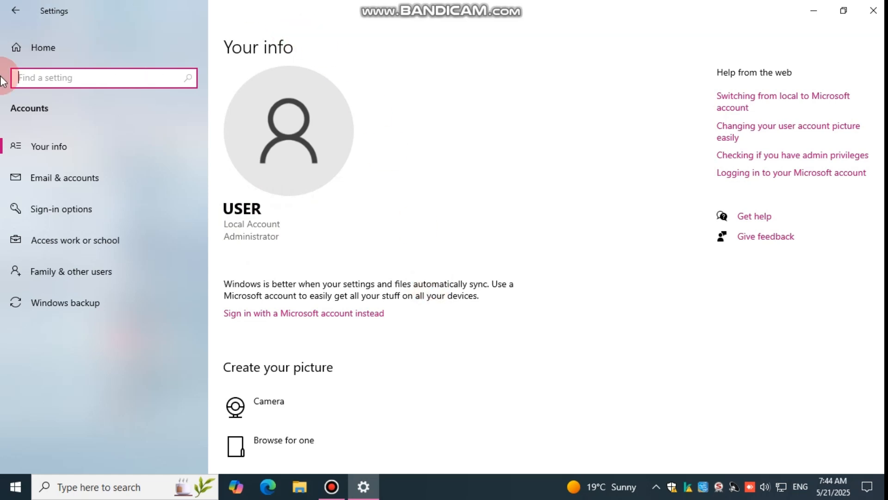
{"action": "left_click", "coordinate": [82, 275]}
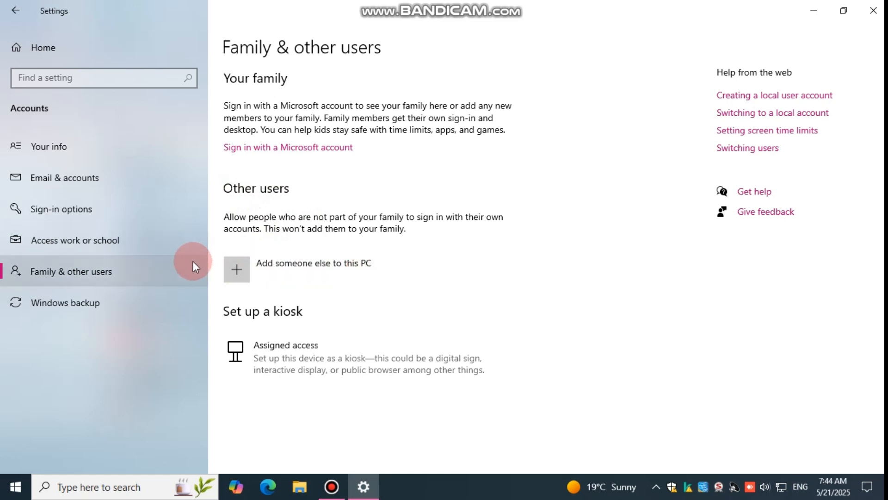
Start adding another person to this PC as a user without a Microsoft account
{"action": "left_click", "coordinate": [246, 270]}
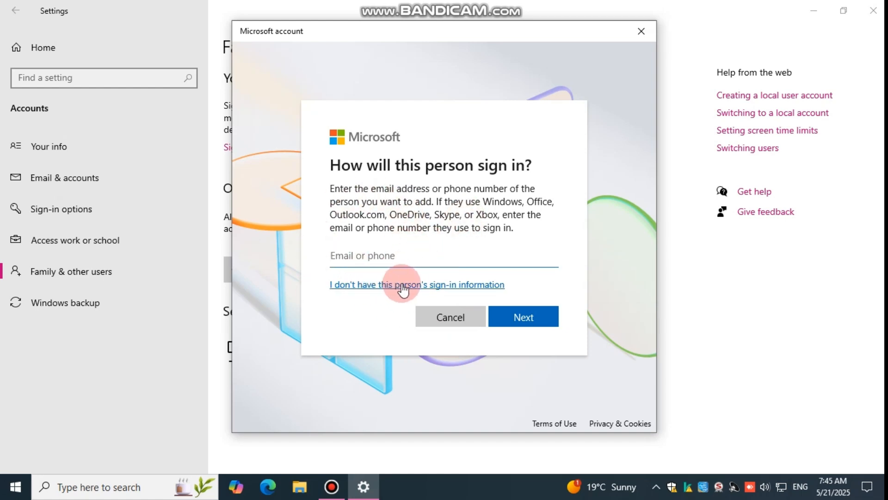
{"action": "left_click", "coordinate": [382, 285]}
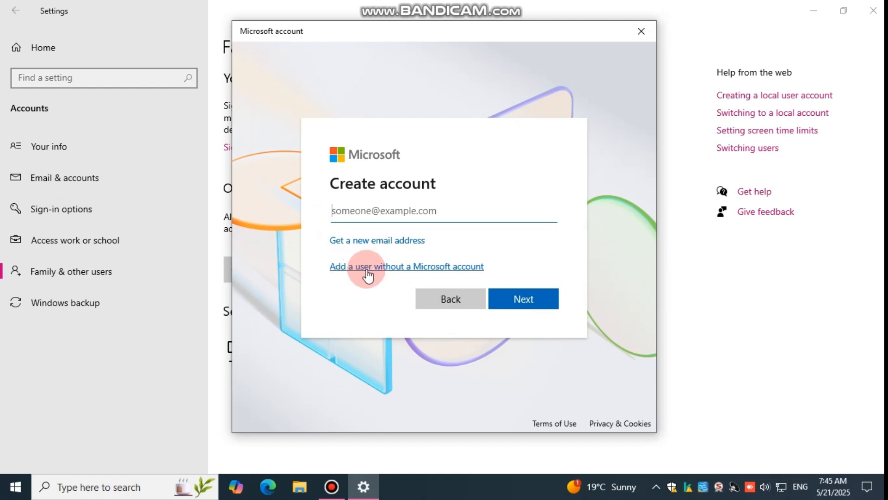
{"action": "left_click", "coordinate": [390, 269]}
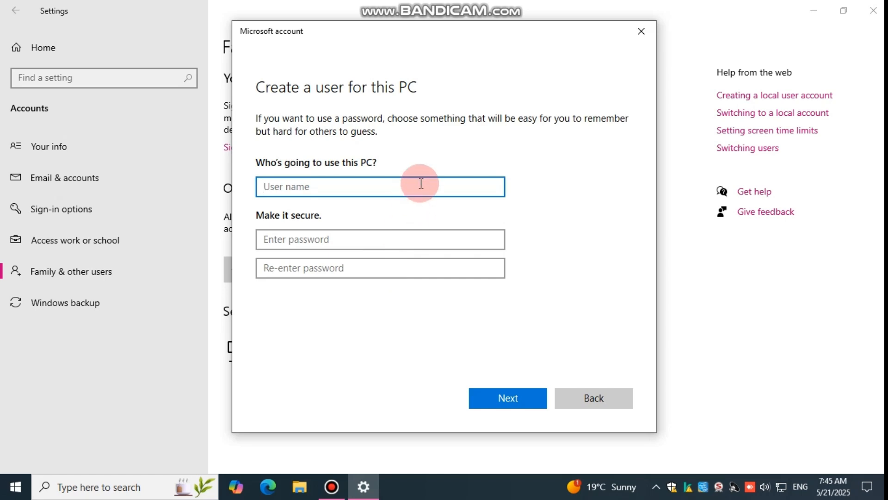
Enter Student as the new local account's user name, with a capital S
{"action": "type", "text": "student"}
{"action": "key", "text": "Left"}
{"action": "key", "text": "Left"}
{"action": "key", "text": "Left"}
{"action": "key", "text": "Left"}
{"action": "key", "text": "Left"}
{"action": "key", "text": "Left"}
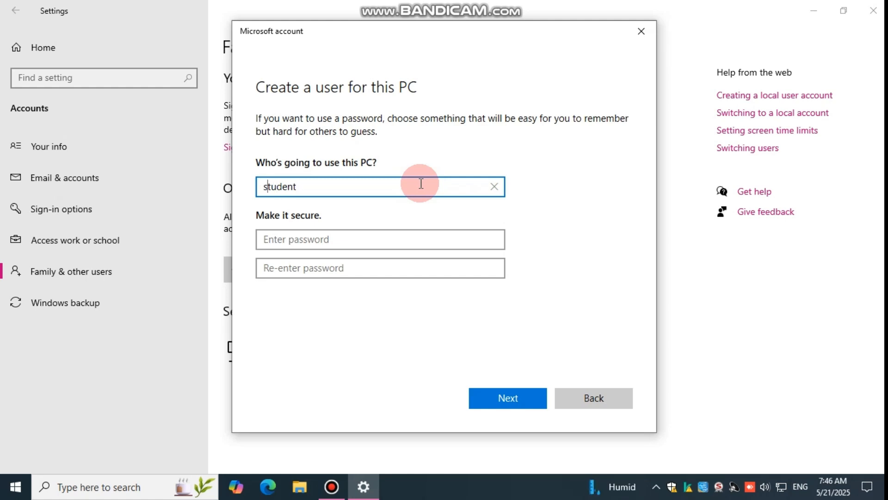
{"action": "key", "text": "BackSpace"}
{"action": "type", "text": "S"}
Enter the new account's password and repeat it in the confirmation field
{"action": "left_click", "coordinate": [493, 238]}
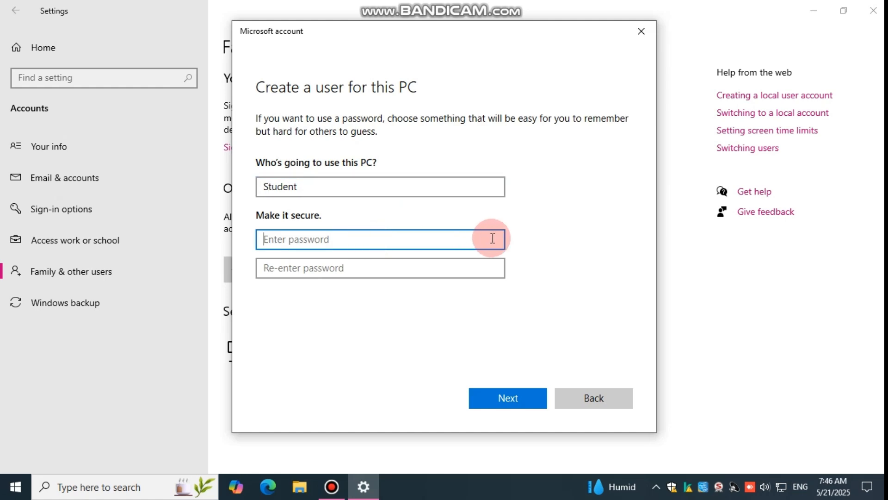
{"action": "type", "text": "••"}
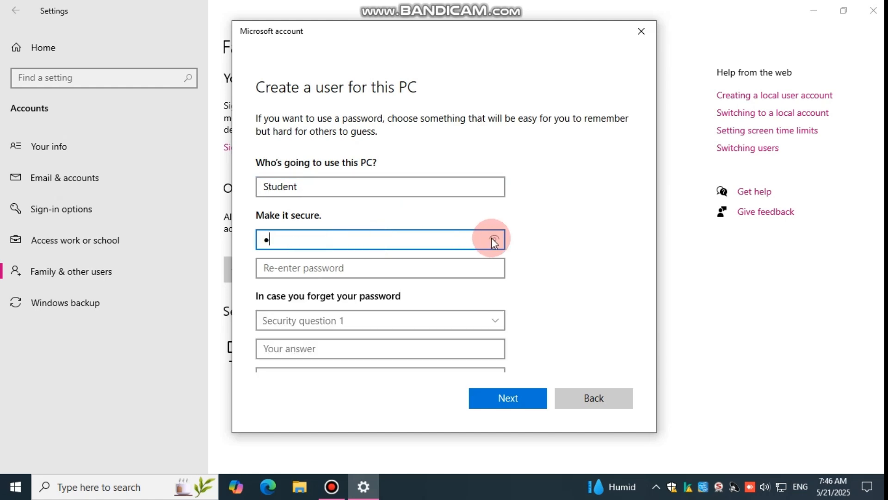
{"action": "type", "text": "•••••"}
{"action": "left_click", "coordinate": [396, 266]}
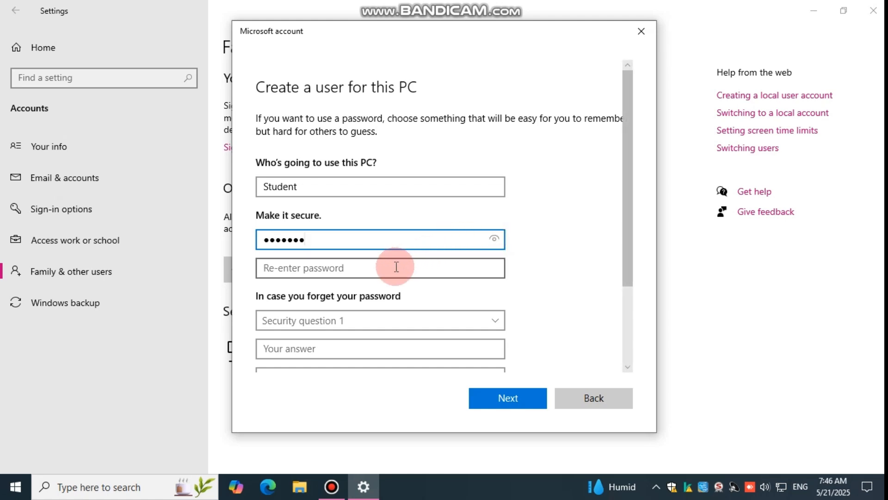
{"action": "type", "text": "••••••"}
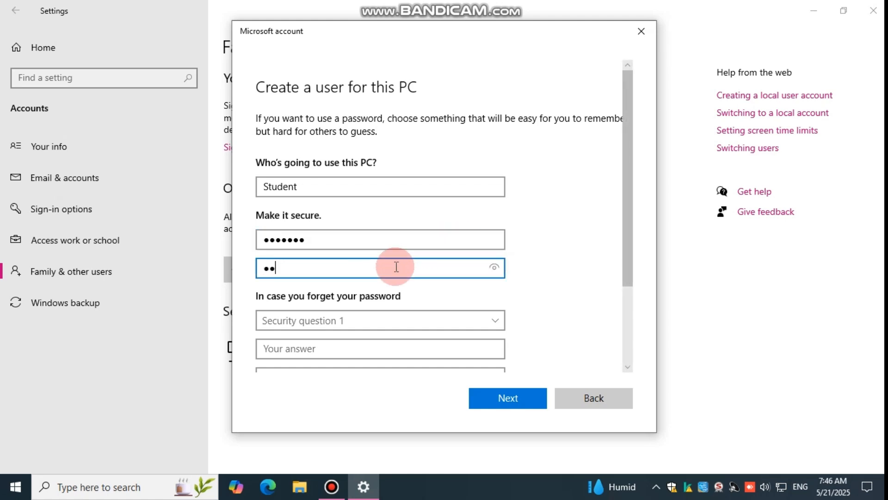
{"action": "type", "text": "•"}
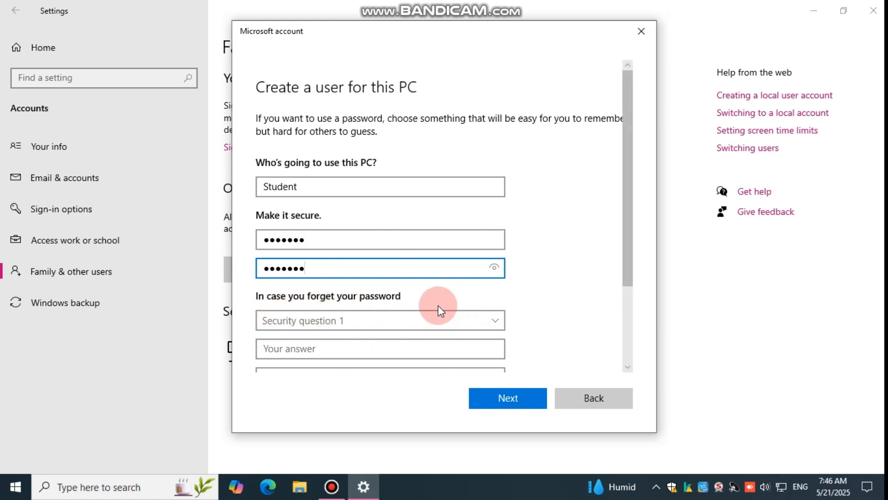
{"action": "left_click", "coordinate": [495, 320]}
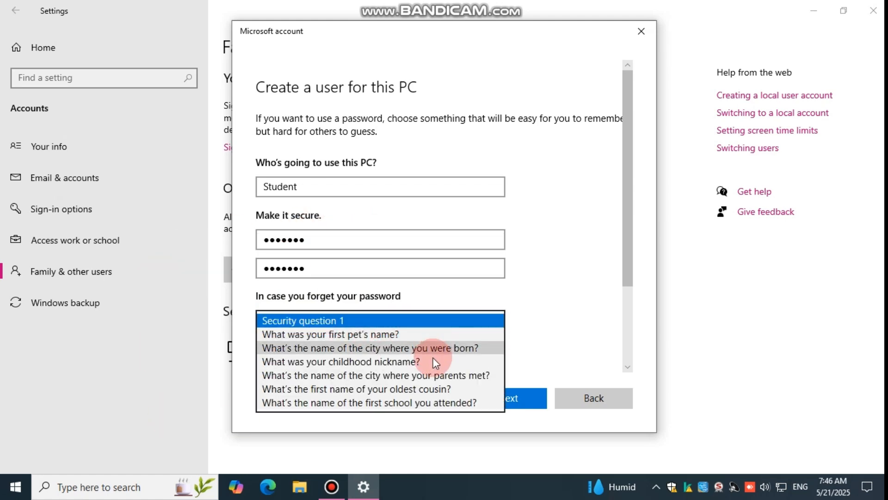
{"action": "left_click", "coordinate": [375, 334]}
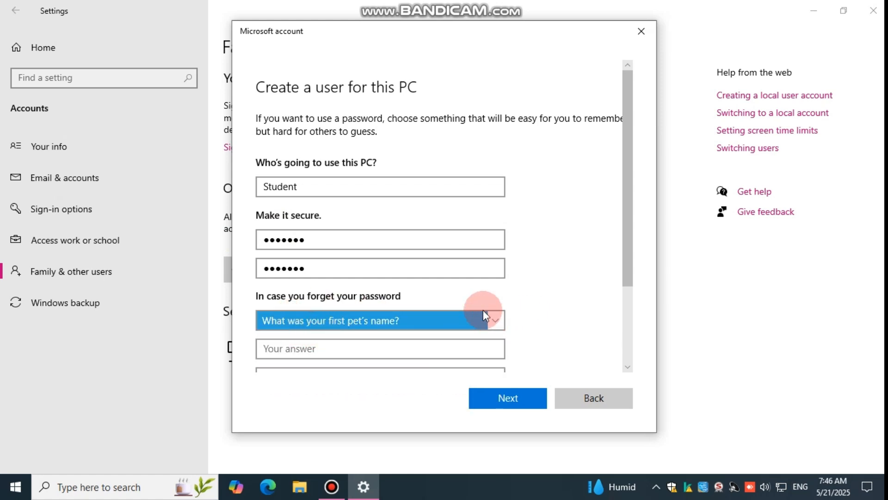
{"action": "left_click", "coordinate": [495, 322]}
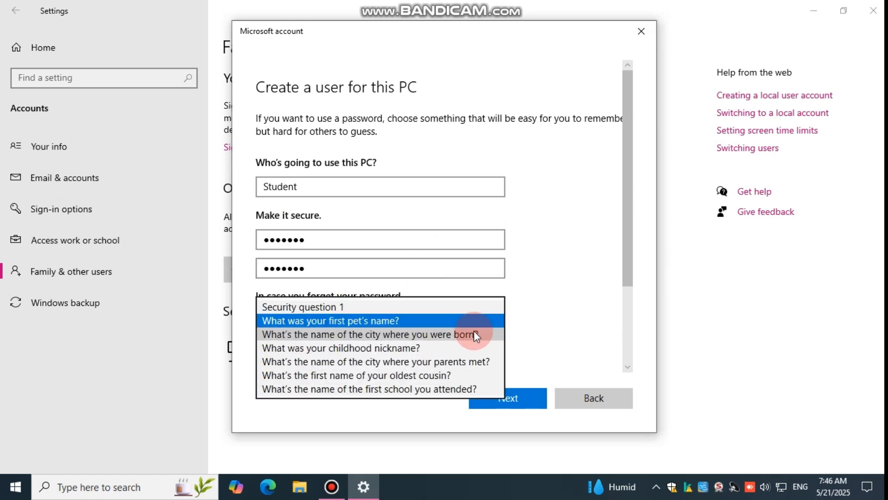
{"action": "left_click", "coordinate": [377, 347]}
{"action": "scroll", "coordinate": [452, 322], "scroll_direction": "down", "scroll_amount": 2}
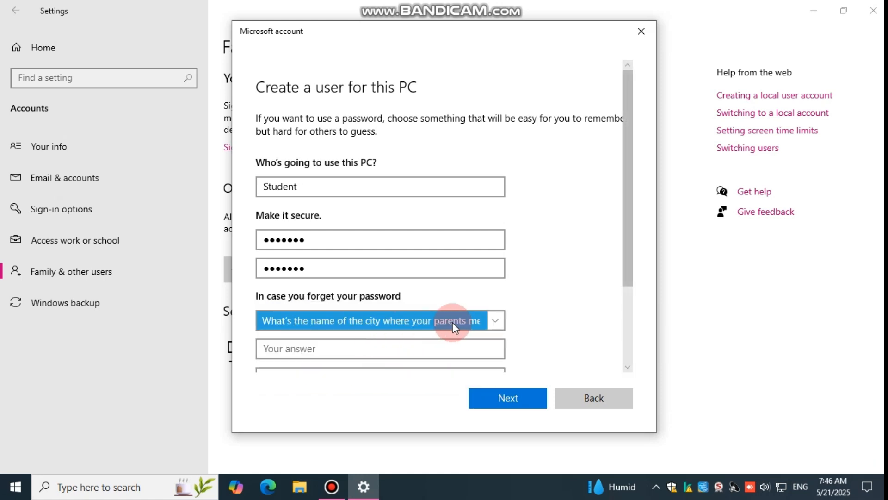
Set security question 1 to "What was your childhood nickname?" and enter the nickname as its answer
{"action": "left_click", "coordinate": [497, 322]}
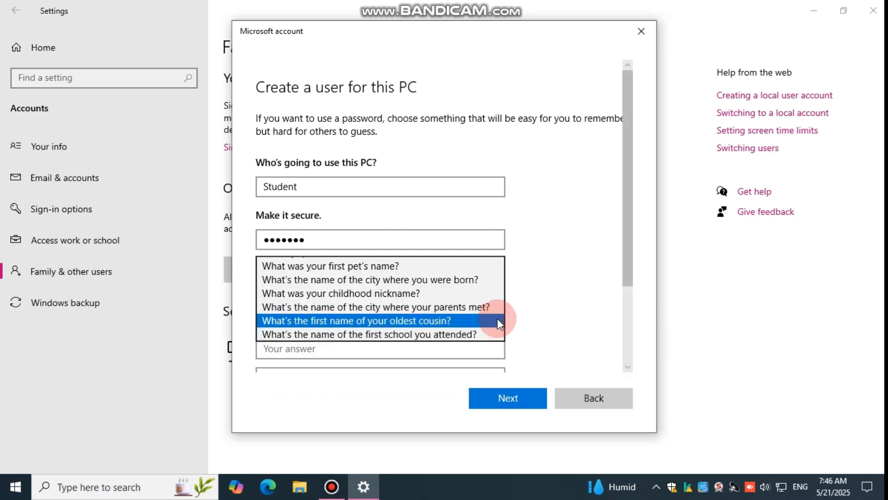
{"action": "left_click", "coordinate": [342, 293]}
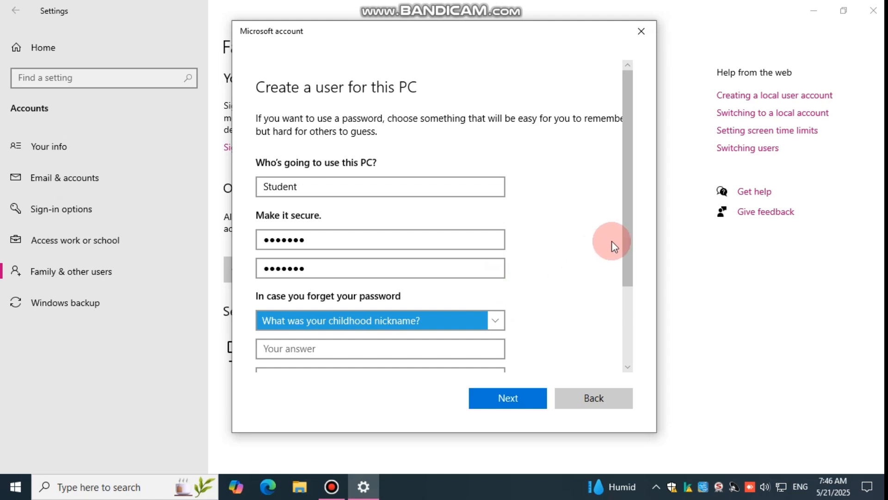
{"action": "left_click_drag", "start_coordinate": [629, 226], "coordinate": [632, 313]}
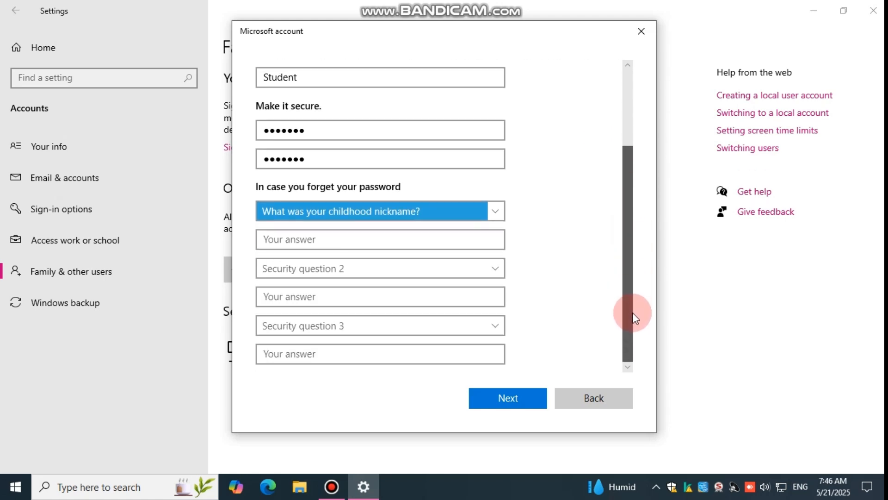
{"action": "left_click", "coordinate": [439, 238]}
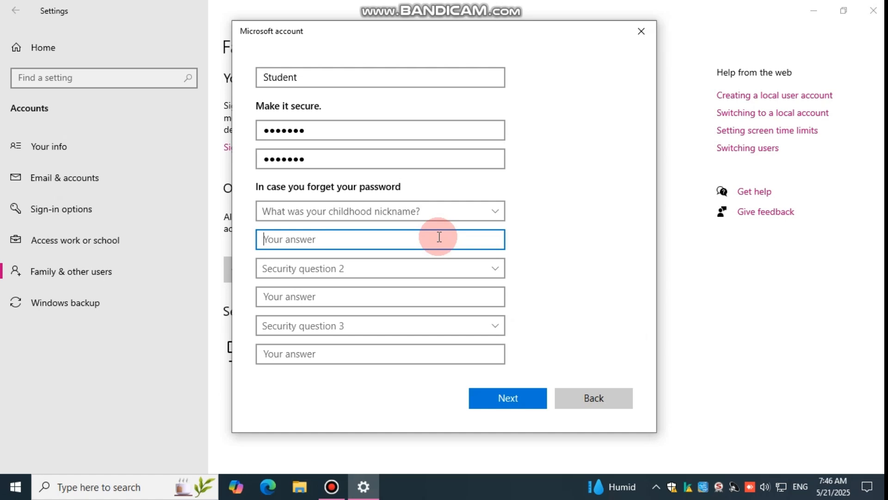
Set security question 2 to "What's the name of the city where you were born?" and enter its answer with a capital first letter
{"action": "left_click", "coordinate": [369, 268]}
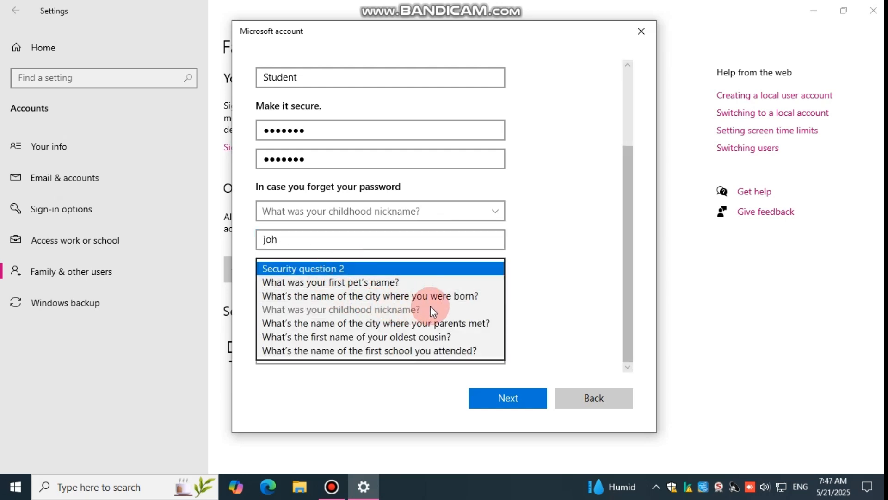
{"action": "left_click", "coordinate": [424, 295]}
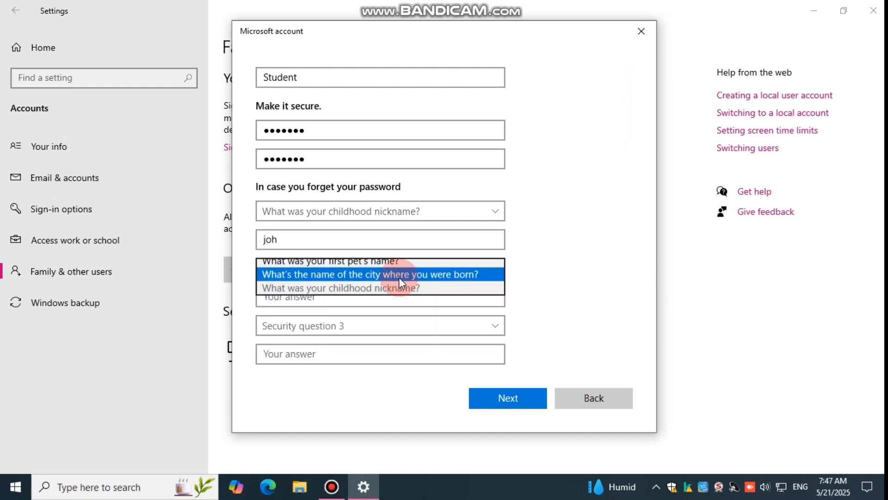
{"action": "left_click", "coordinate": [378, 300]}
{"action": "type", "text": "don"}
{"action": "key", "text": "BackSpace"}
{"action": "key", "text": "BackSpace"}
{"action": "key", "text": "BackSpace"}
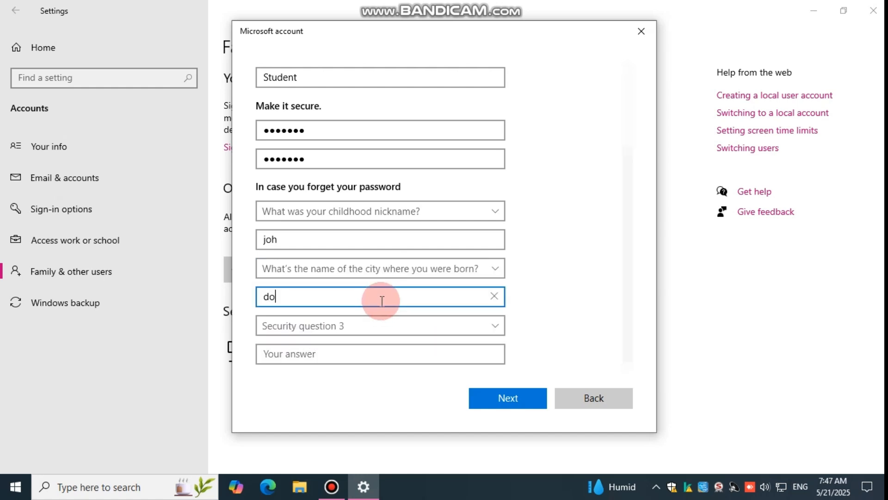
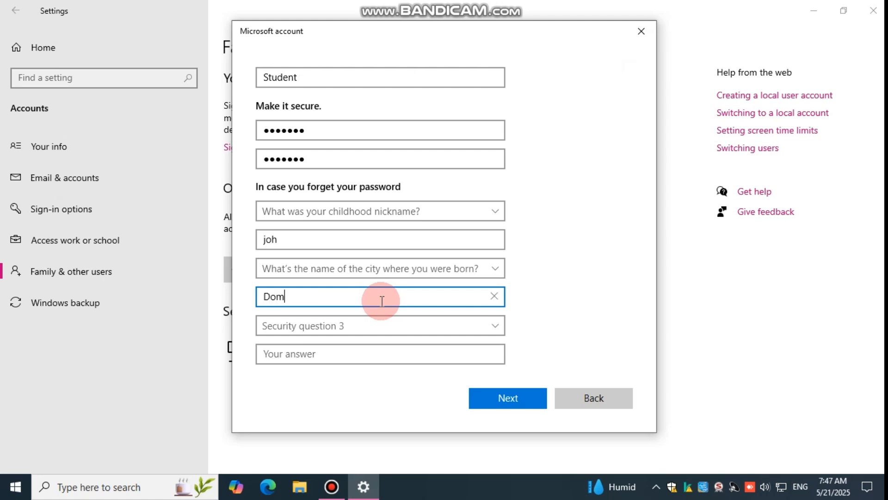
Set security question 3 to "What's the name of the first school you attended?", enter its answer, and create the account
{"action": "left_click", "coordinate": [402, 329]}
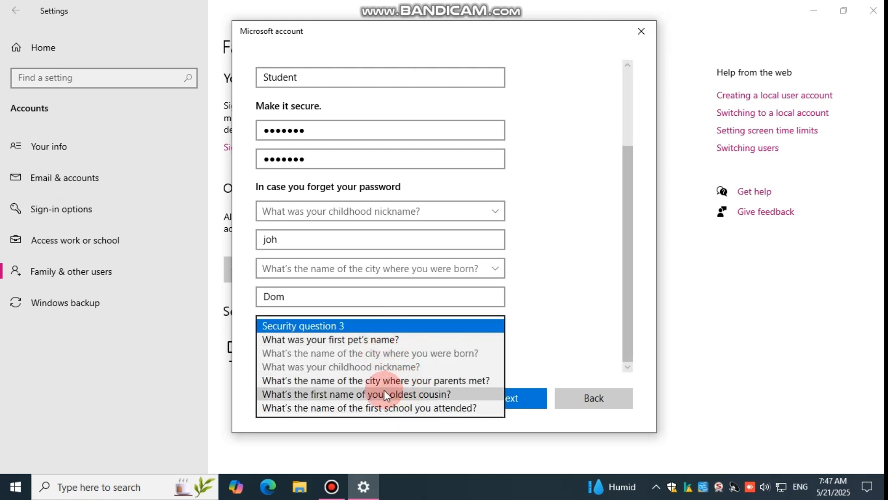
{"action": "left_click", "coordinate": [345, 407]}
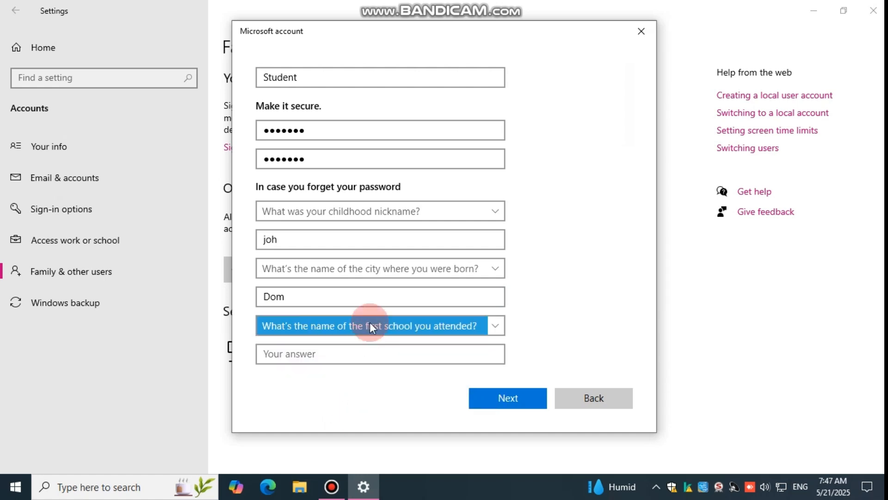
{"action": "left_click", "coordinate": [342, 356]}
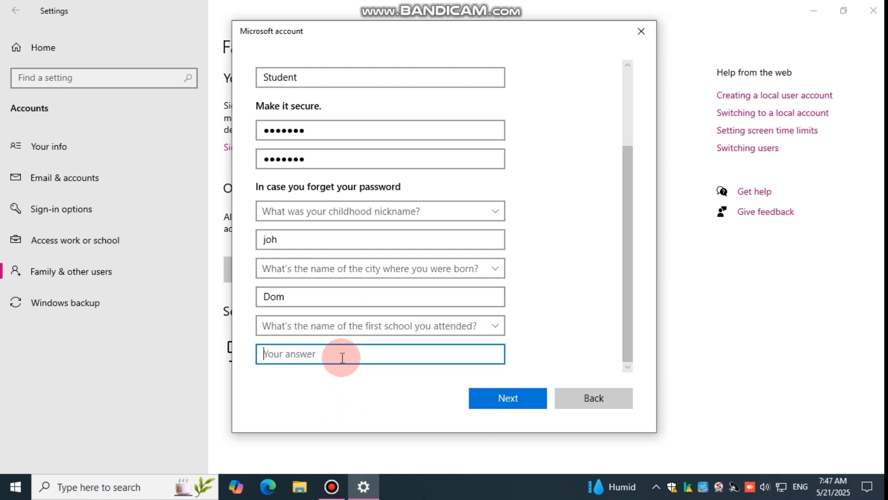
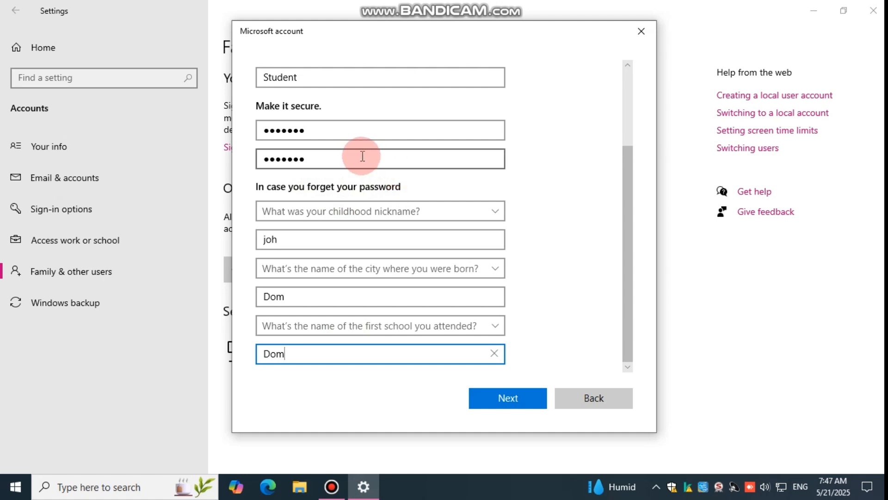
{"action": "left_click", "coordinate": [335, 187]}
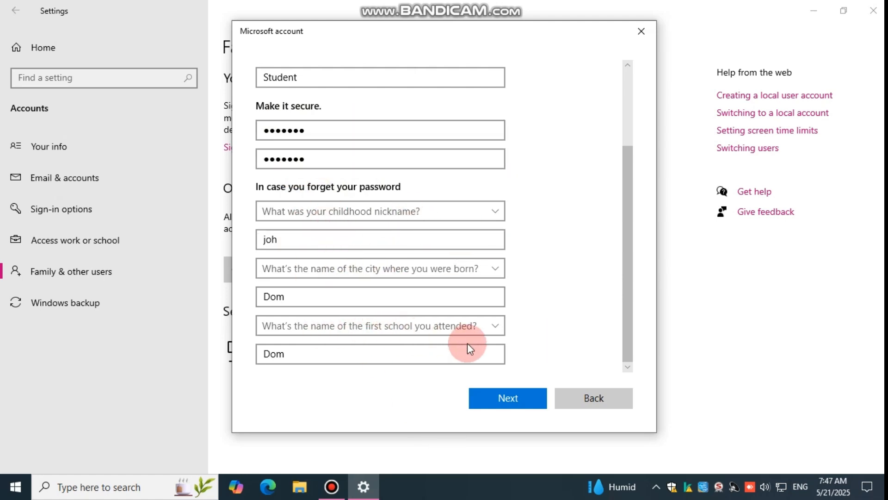
{"action": "left_click", "coordinate": [497, 398]}
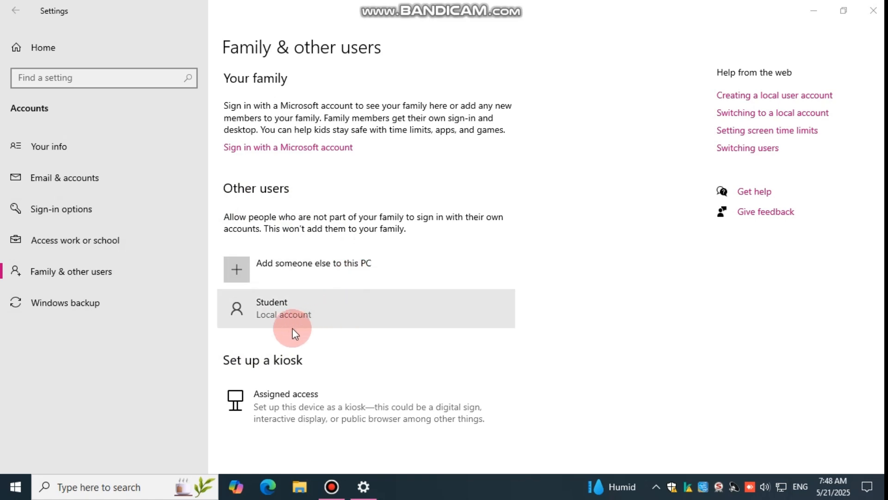
Change the Student local account's type to Administrator
{"action": "left_click", "coordinate": [315, 305]}
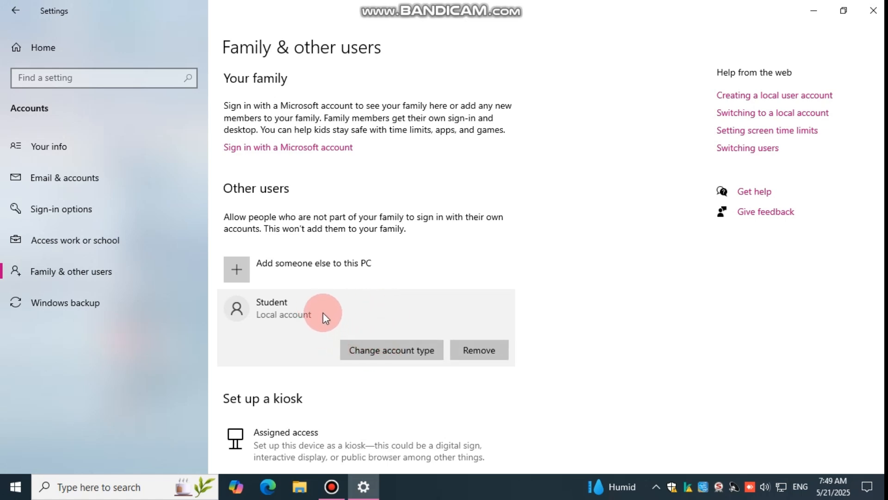
{"action": "left_click", "coordinate": [395, 349]}
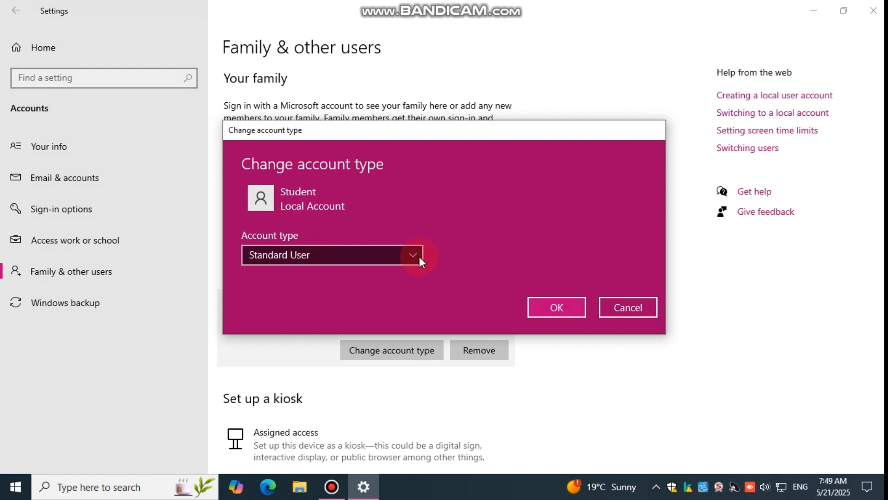
{"action": "left_click", "coordinate": [409, 254]}
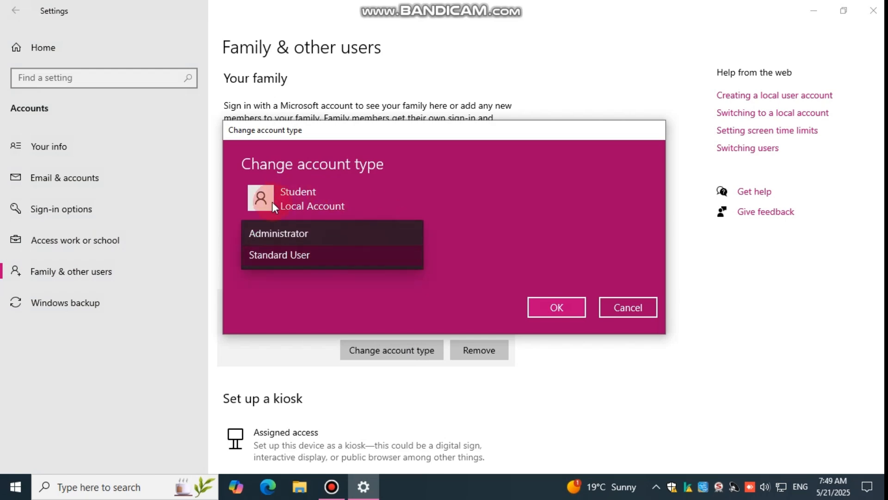
{"action": "left_click", "coordinate": [292, 233]}
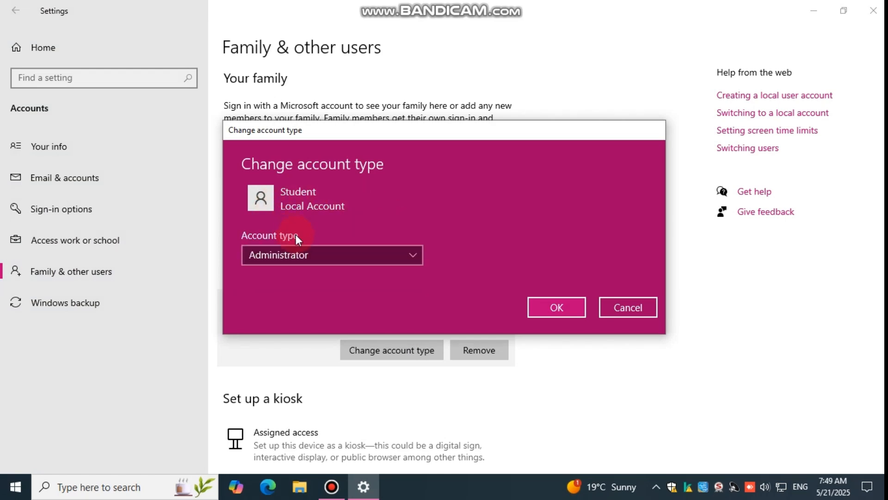
{"action": "left_click", "coordinate": [562, 306]}
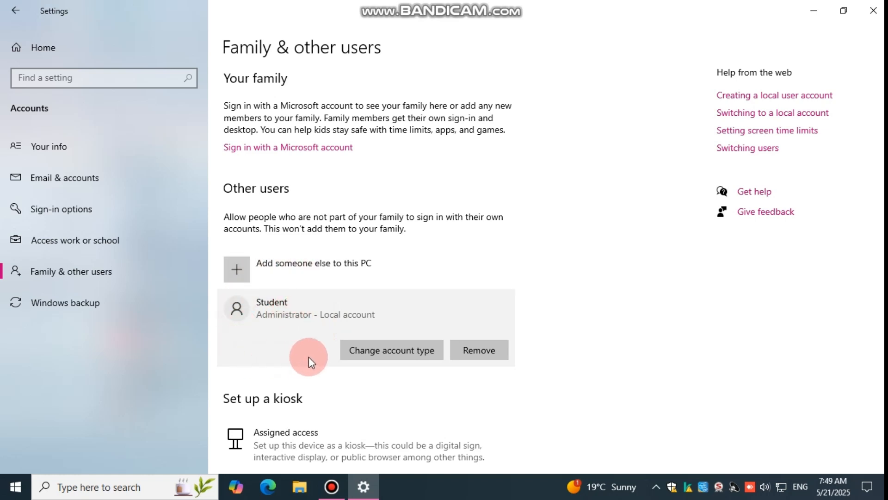
{"action": "left_click", "coordinate": [346, 350]}
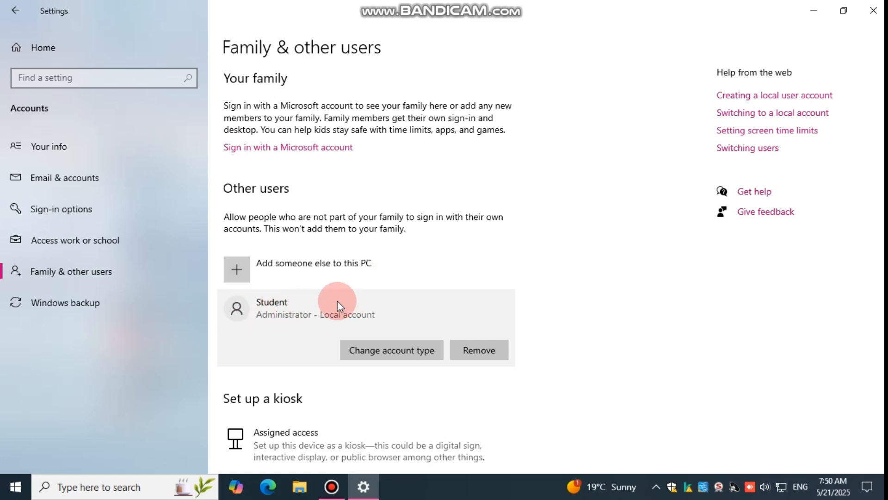
Close the settings window, search Windows for Control Panel and open it
{"action": "left_click", "coordinate": [876, 13]}
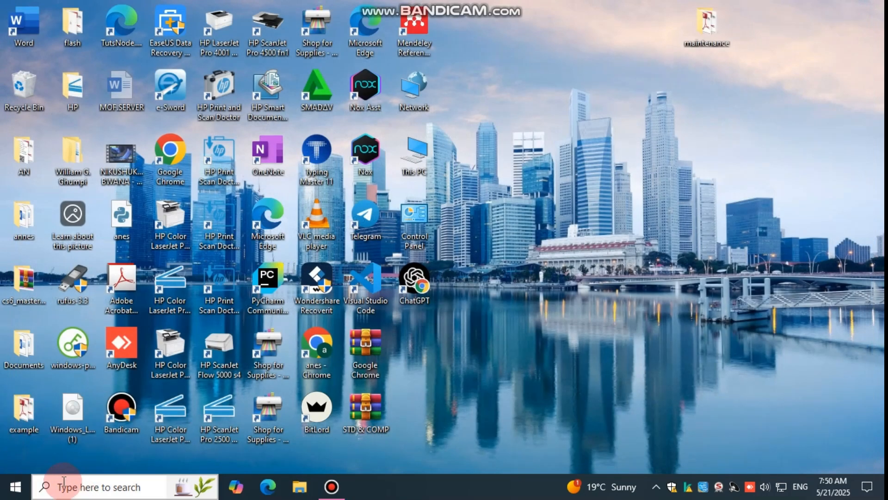
{"action": "left_click", "coordinate": [23, 488]}
{"action": "left_click", "coordinate": [50, 490]}
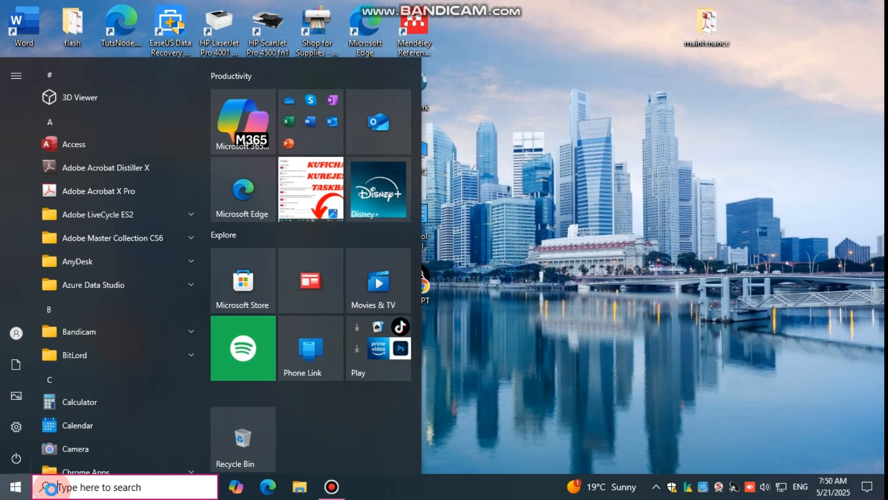
{"action": "type", "text": "contr"}
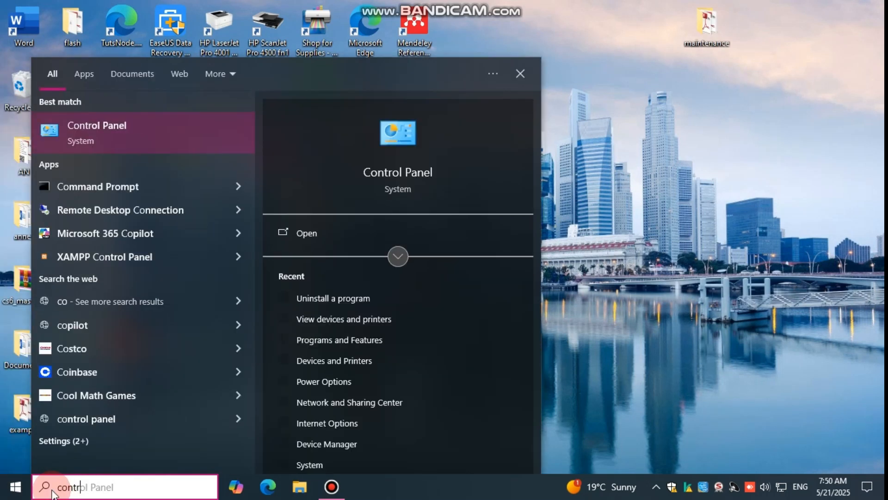
{"action": "left_click", "coordinate": [132, 121]}
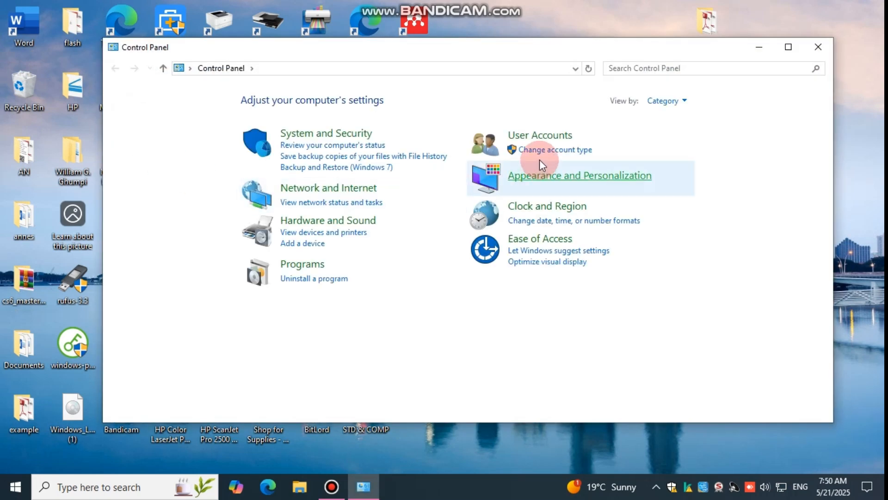
Go to the user account management page in Control Panel and choose to add a new user in PC settings
{"action": "left_click", "coordinate": [533, 136]}
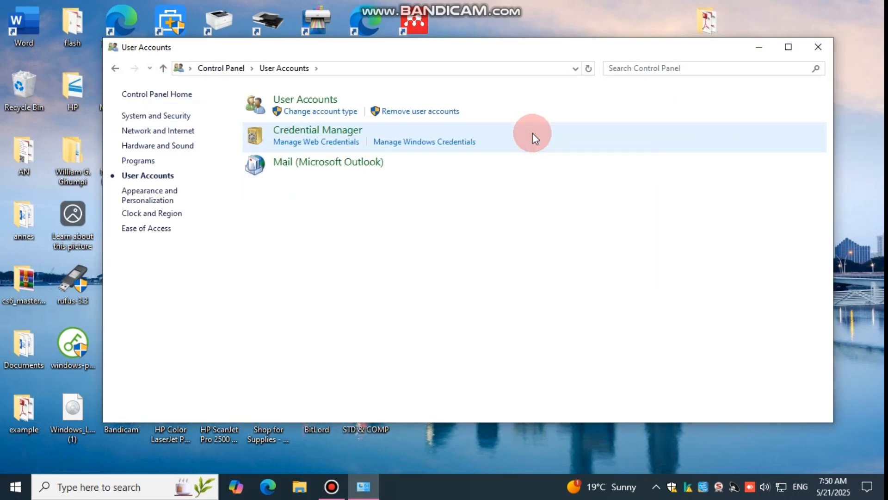
{"action": "left_click", "coordinate": [299, 99]}
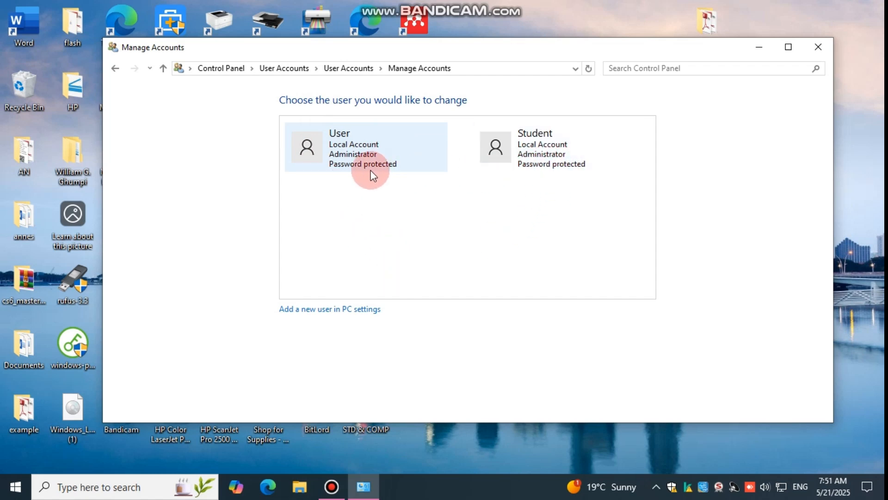
{"action": "left_click", "coordinate": [334, 317]}
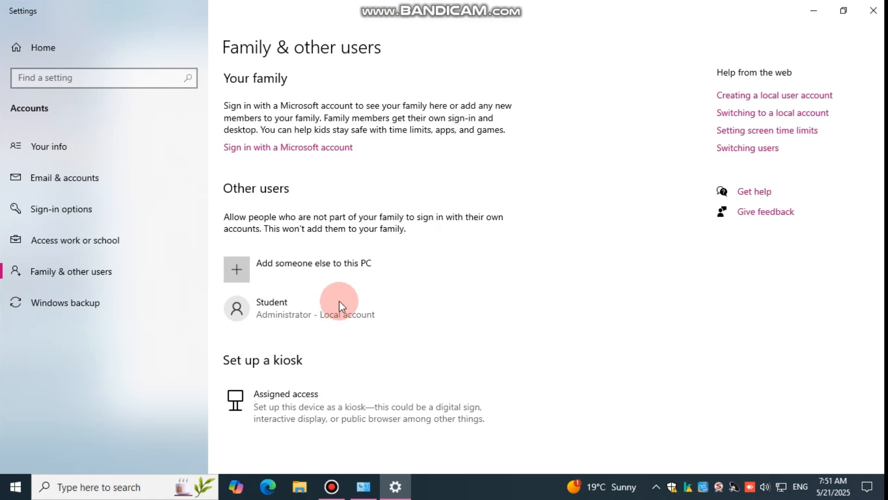
Start adding another person to this PC without their sign-in information and without a Microsoft account
{"action": "left_click", "coordinate": [352, 265]}
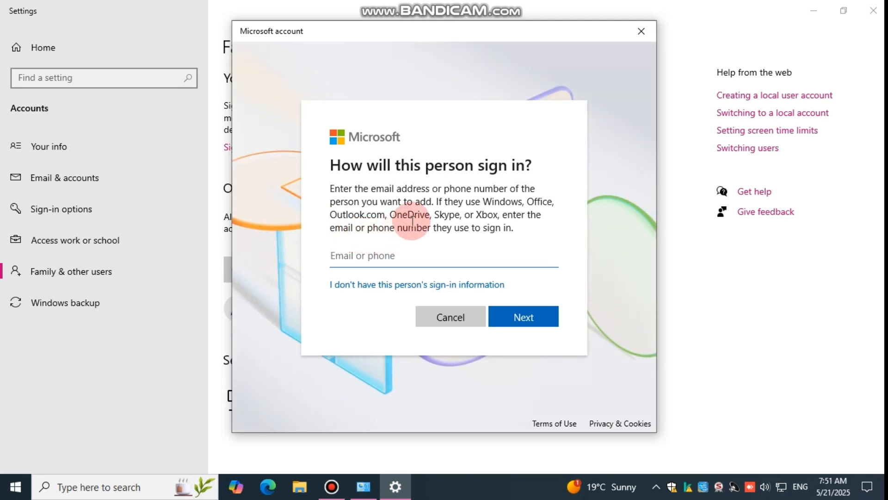
{"action": "left_click", "coordinate": [379, 285]}
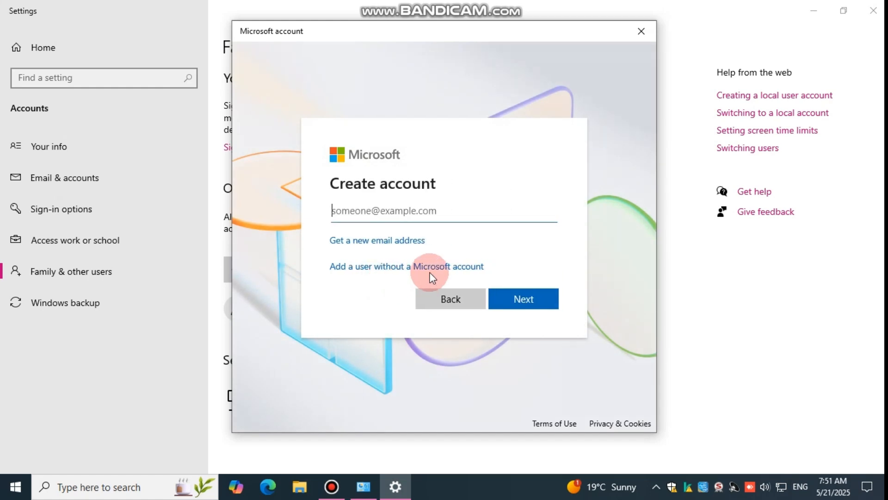
{"action": "left_click", "coordinate": [362, 272]}
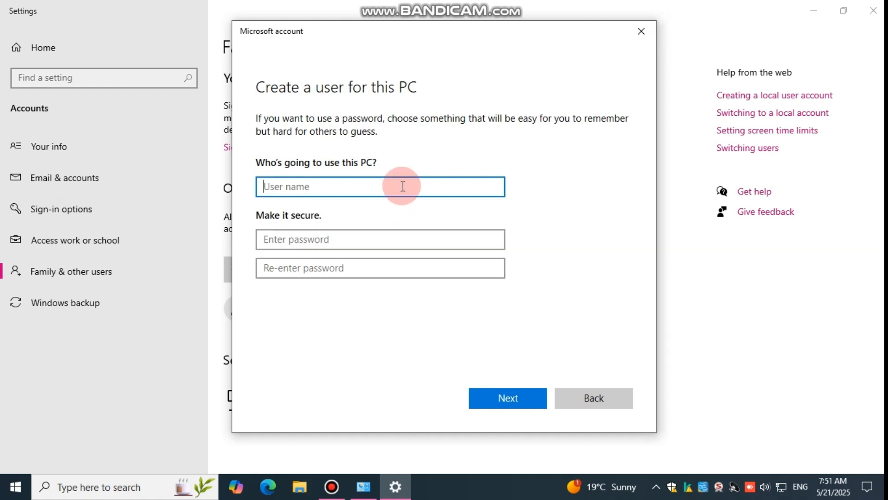
Name the new local user Friend, leave both password fields empty and create the account
{"action": "type", "text": "Friend"}
{"action": "left_click", "coordinate": [368, 238]}
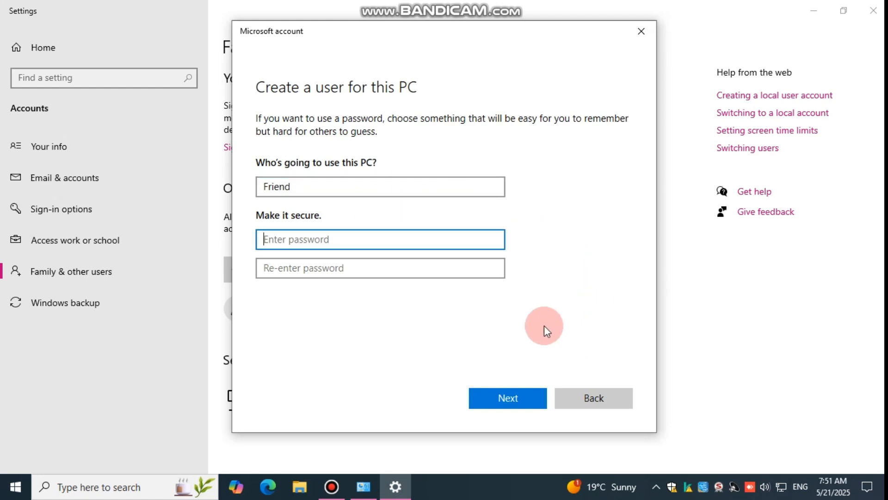
{"action": "left_click", "coordinate": [492, 395]}
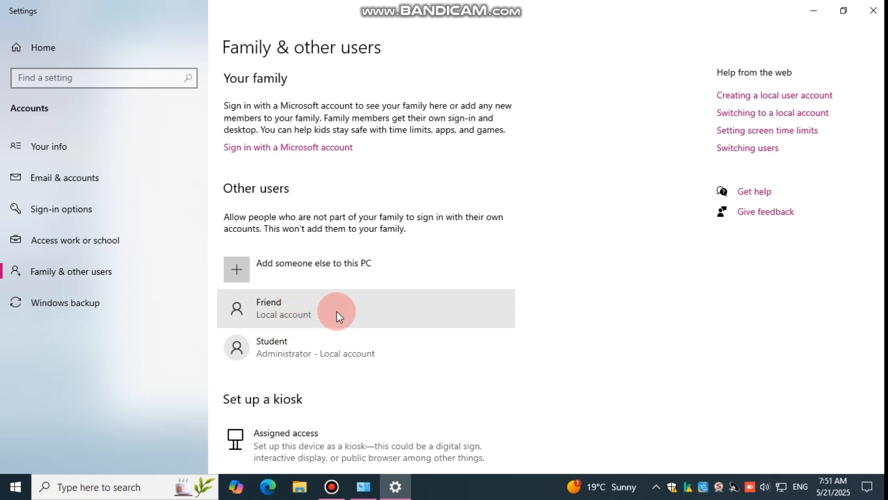
{"action": "left_click", "coordinate": [451, 256]}
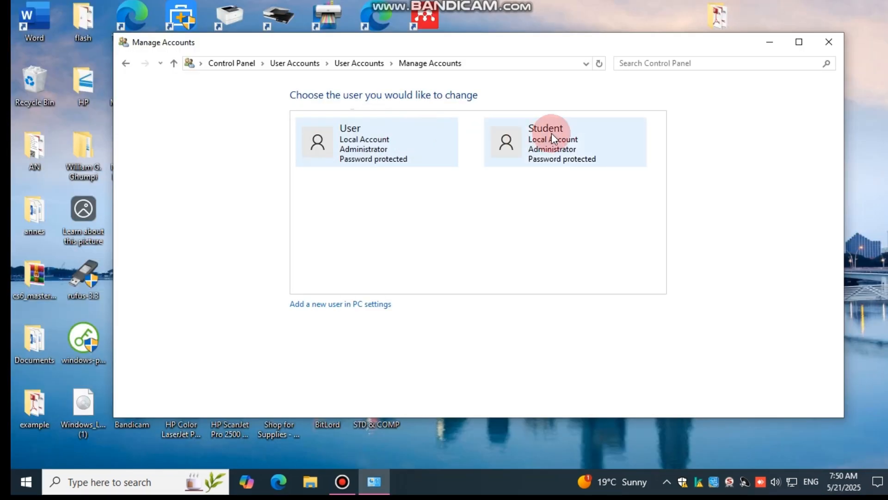
{"action": "left_click", "coordinate": [359, 172]}
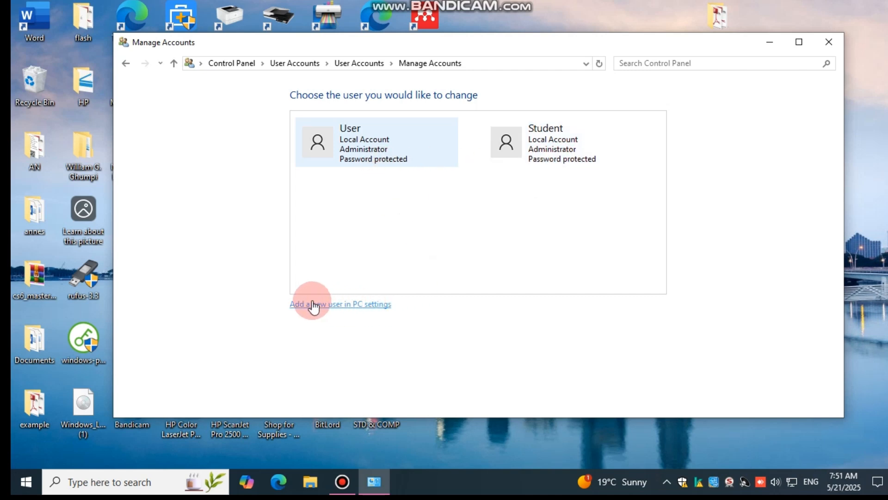
{"action": "left_click", "coordinate": [344, 306]}
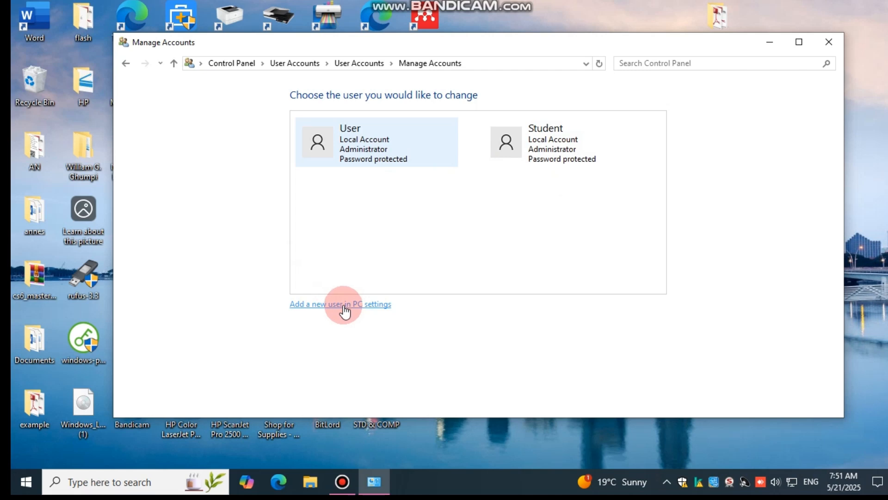